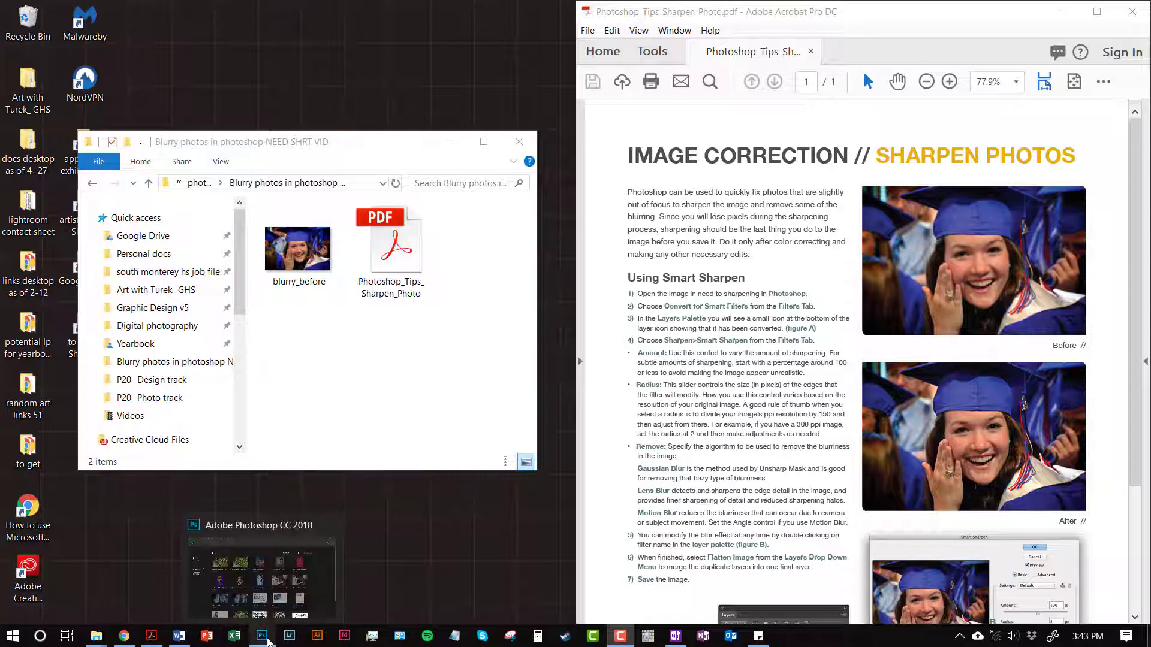
- Switch to Adobe Photoshop CC 2018
click(267, 642)
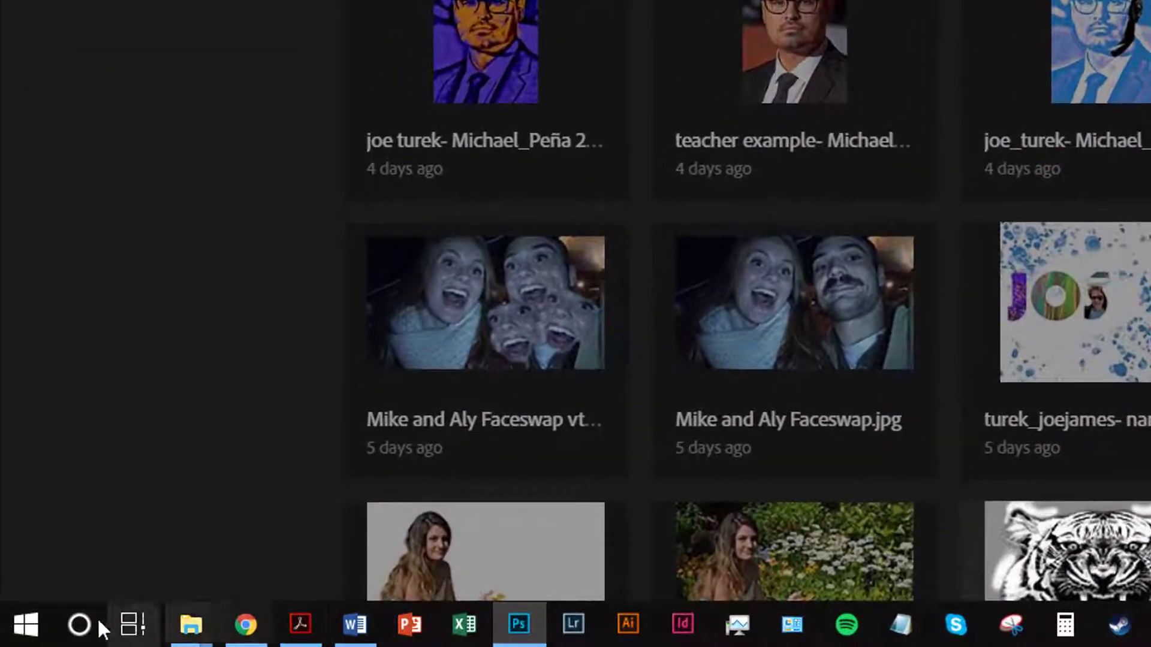
click(44, 629)
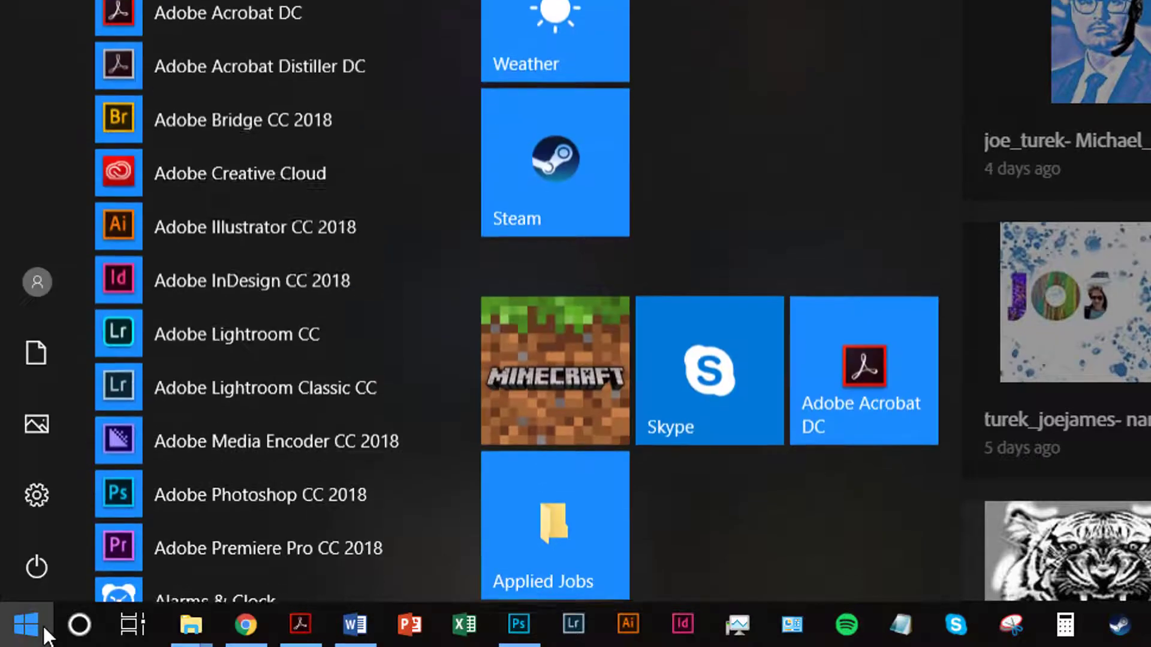
click(304, 491)
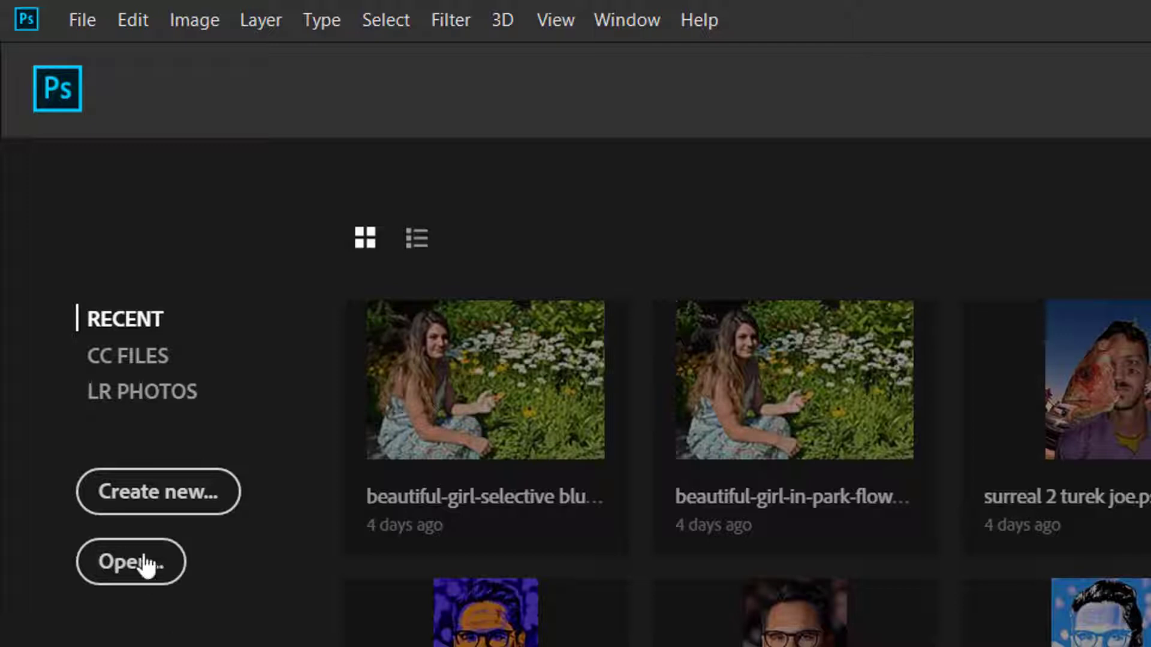
- Open blurry_before.jpg from the blurry photos folder, going through Yearbook, P20- Photo track and photoshop tuts jostens
click(84, 22)
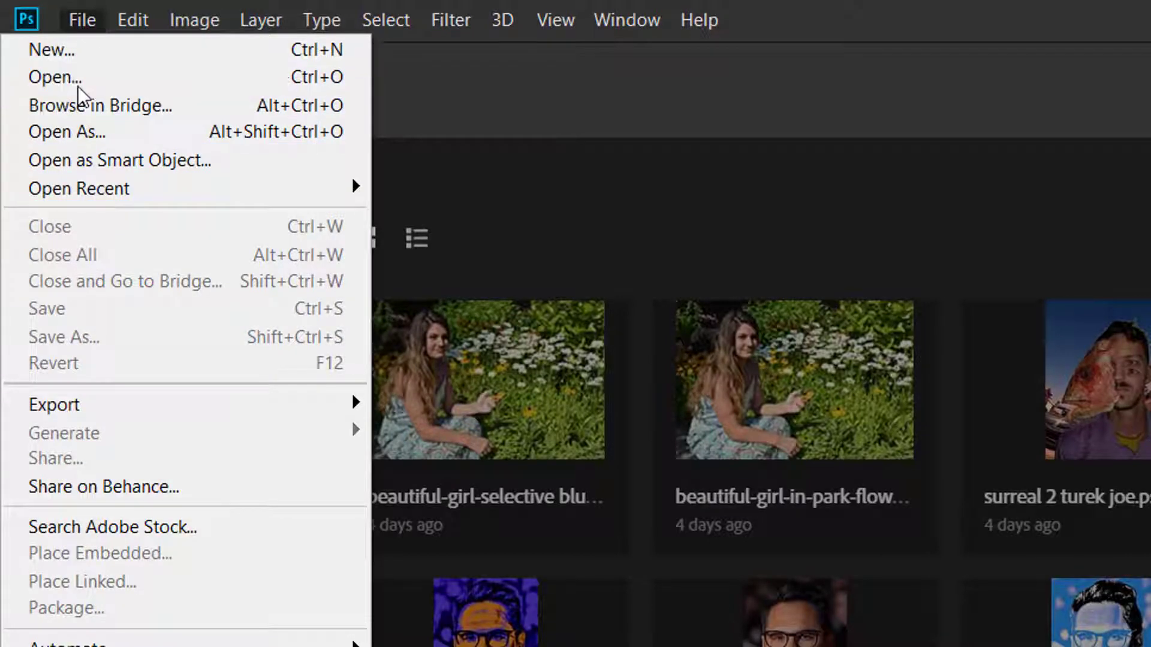
click(79, 84)
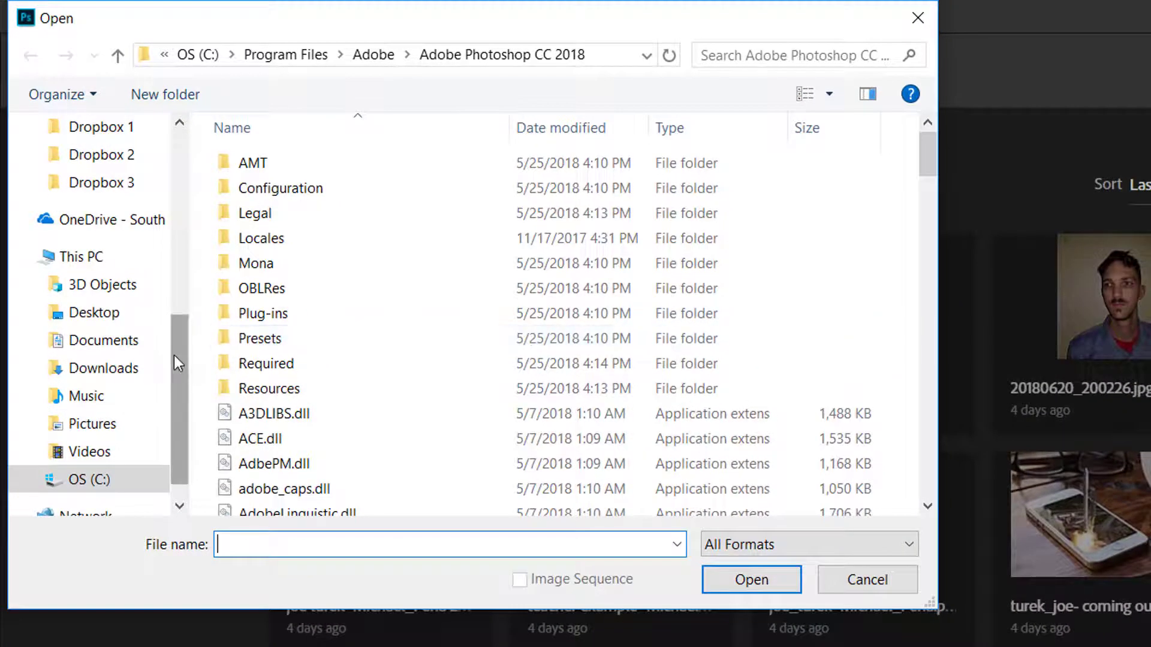
drag(206, 417, 210, 227)
click(111, 271)
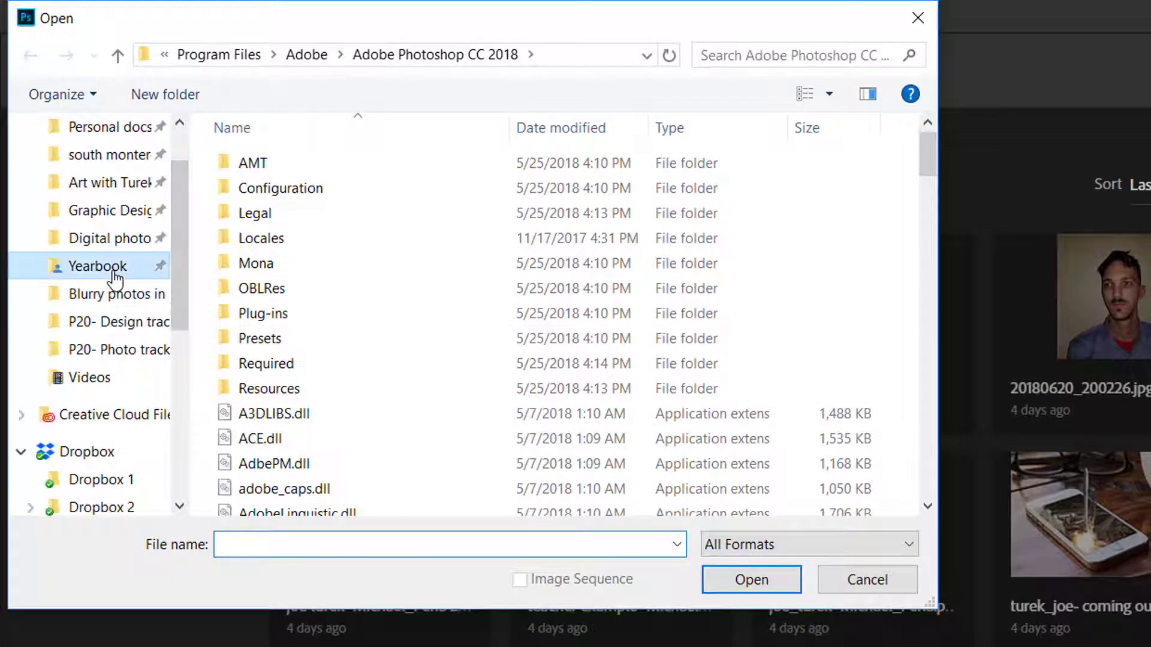
scroll(338, 470, down, 3)
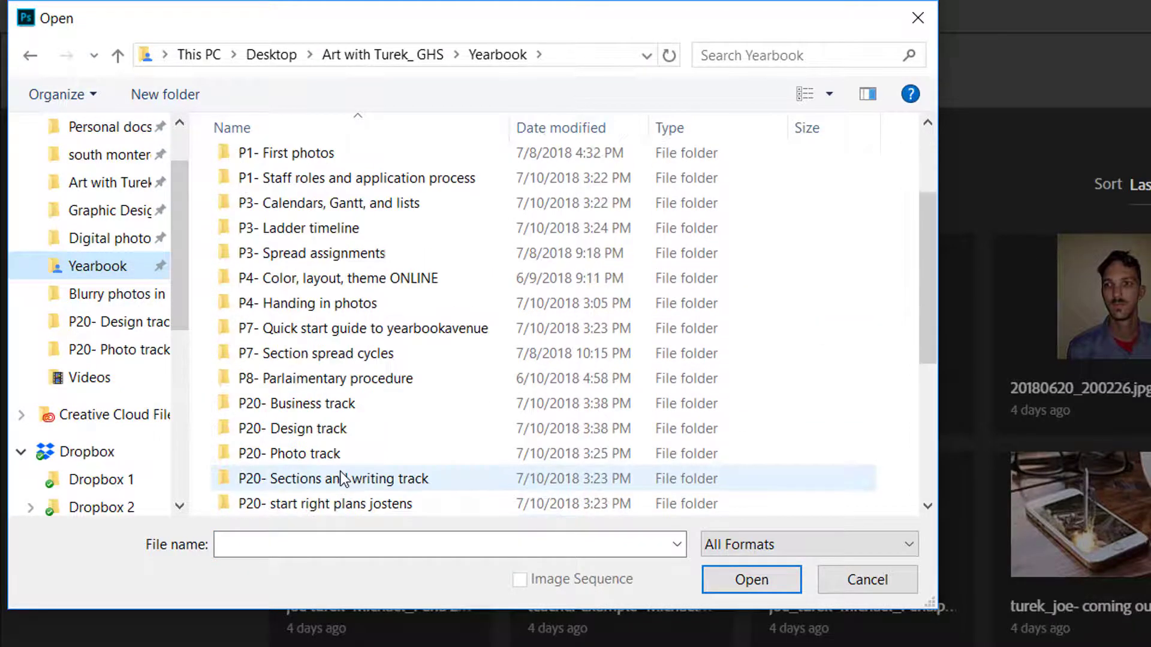
double_click(313, 376)
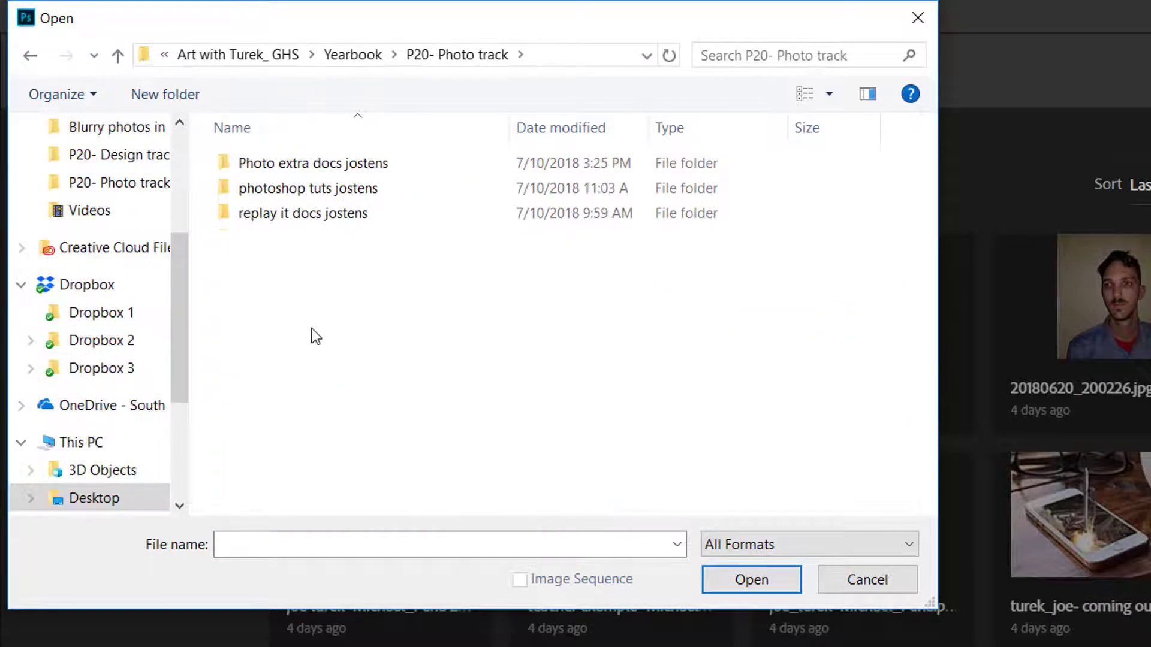
click(314, 189)
double_click(314, 188)
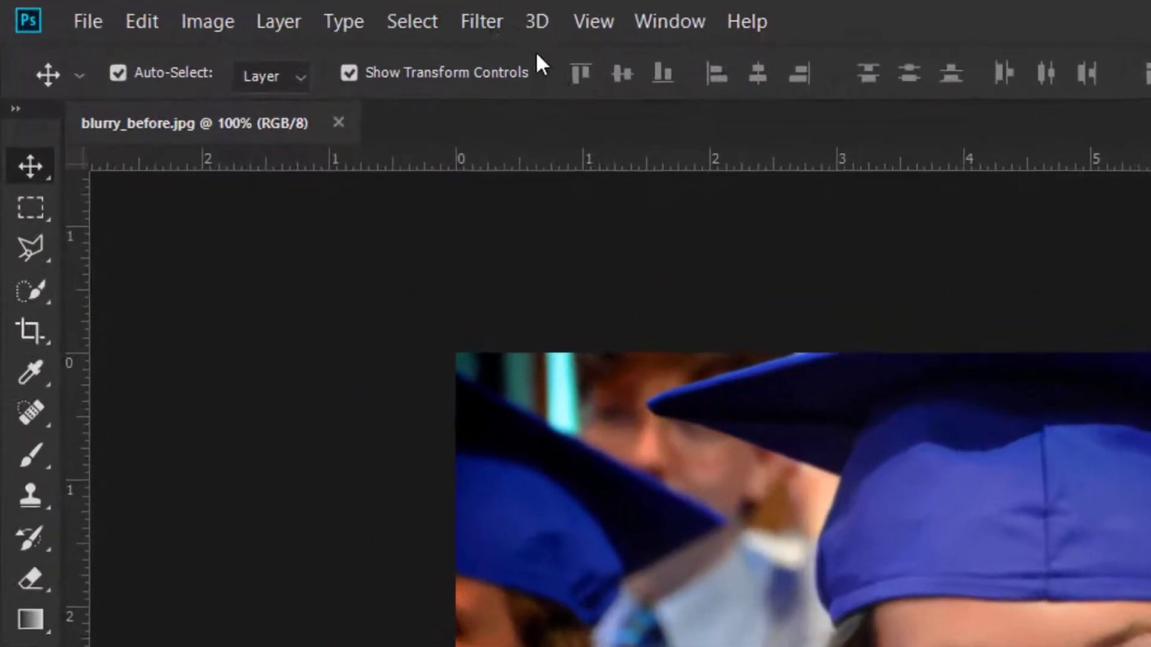
- Convert the photo's Background layer for smart filters and accept turning it into a smart object
click(502, 33)
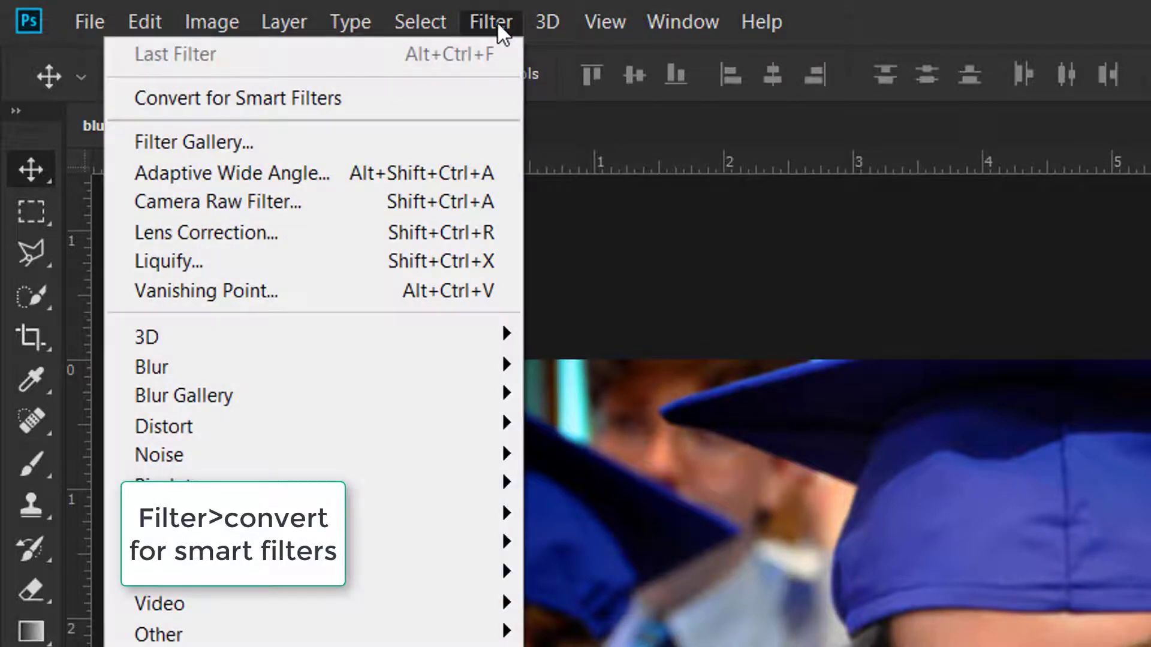
click(380, 106)
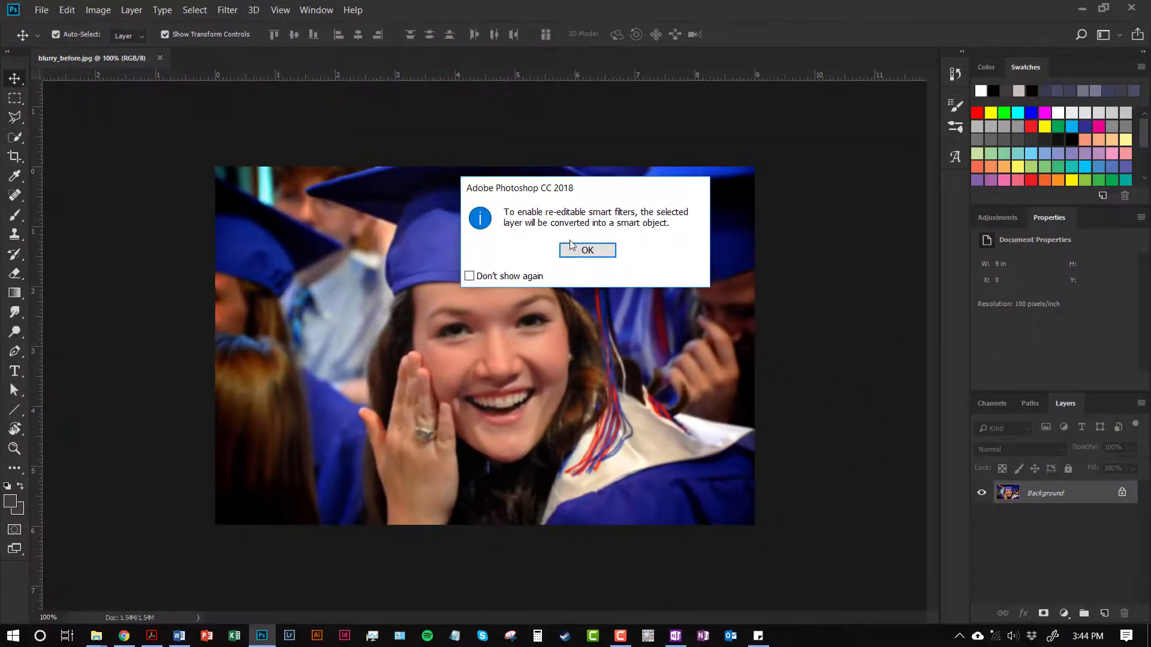
click(575, 252)
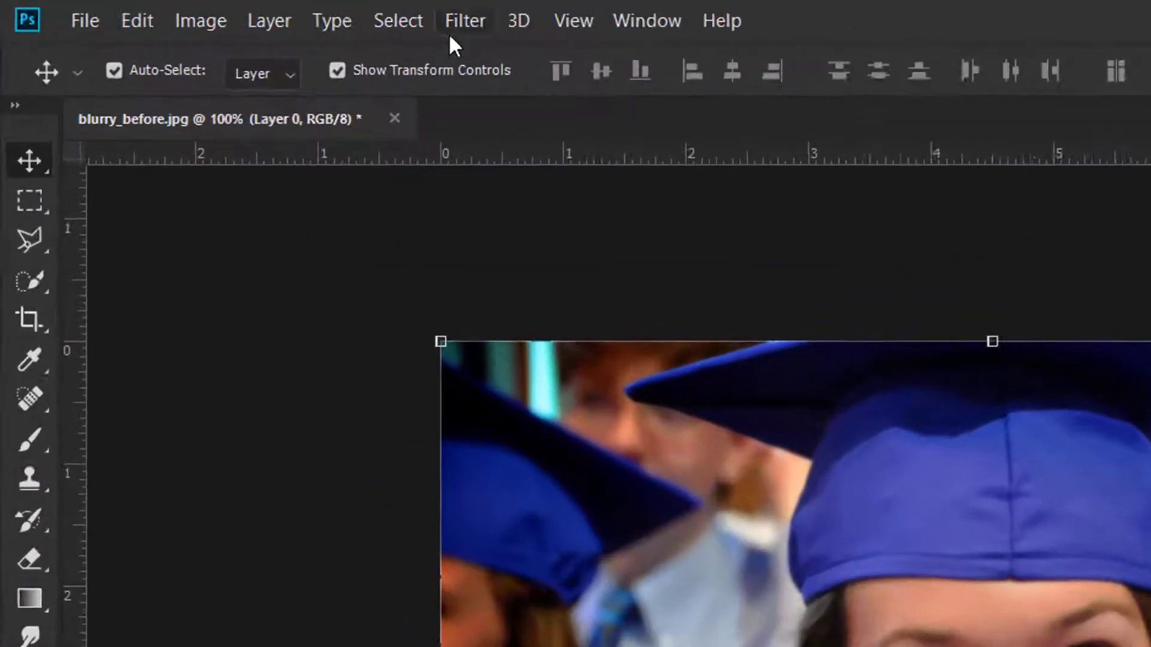
- Start a Smart Sharpen filter on the photo layer with an amount of 97% and a radius of 0.4 px
click(227, 9)
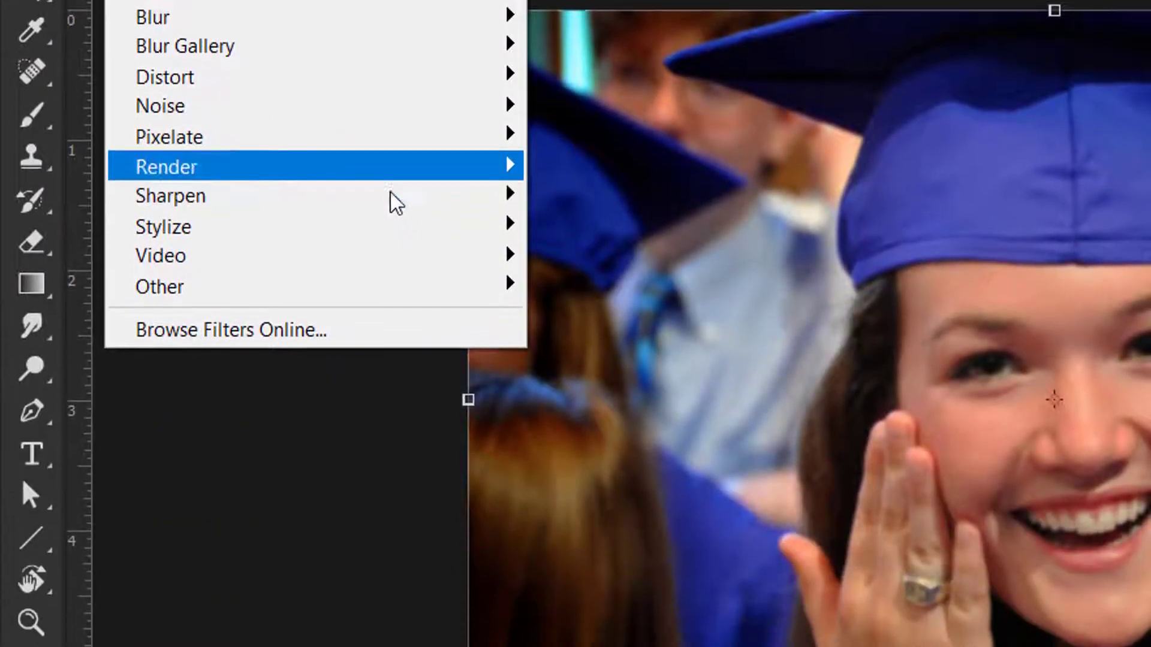
mouse_move(396, 552)
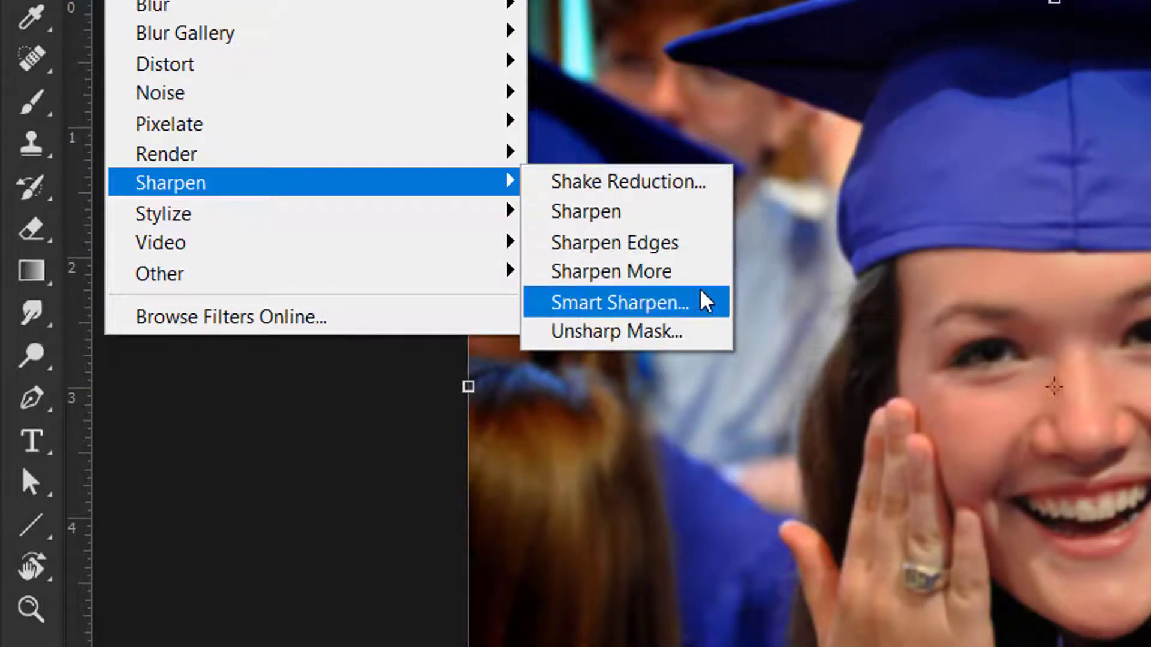
click(694, 311)
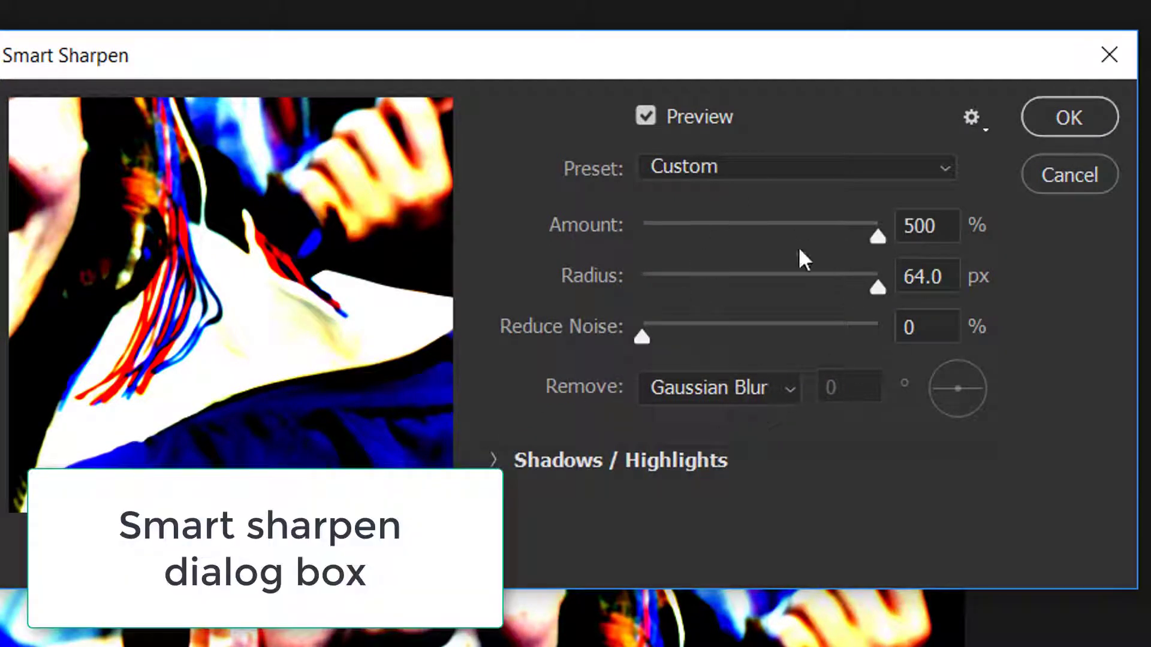
drag(877, 238, 688, 232)
drag(877, 286, 657, 287)
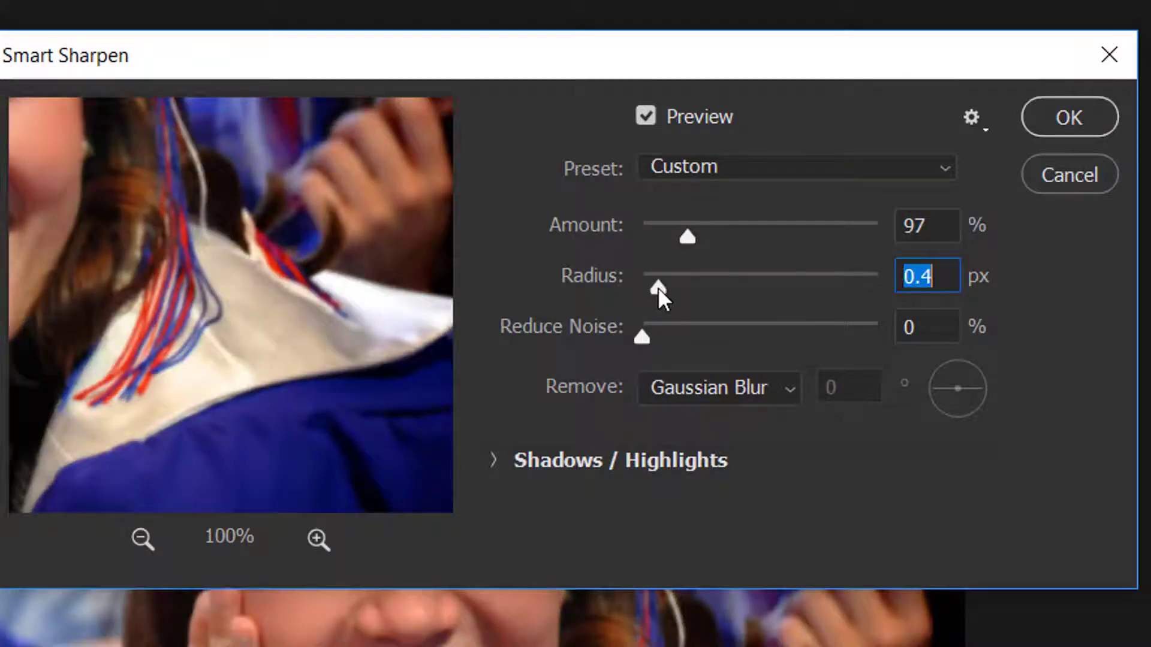
- Move the Smart Sharpen preview to the woman's face and hand and set the radius to 2.0 px
drag(159, 227, 310, 277)
drag(206, 257, 300, 282)
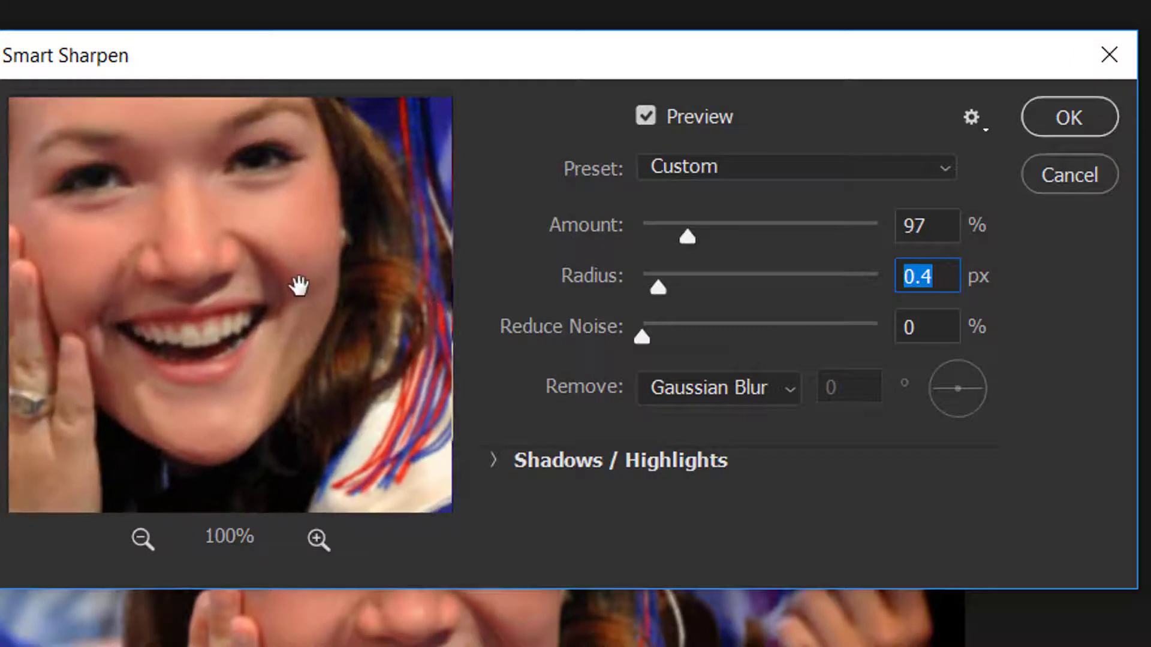
drag(247, 370, 401, 342)
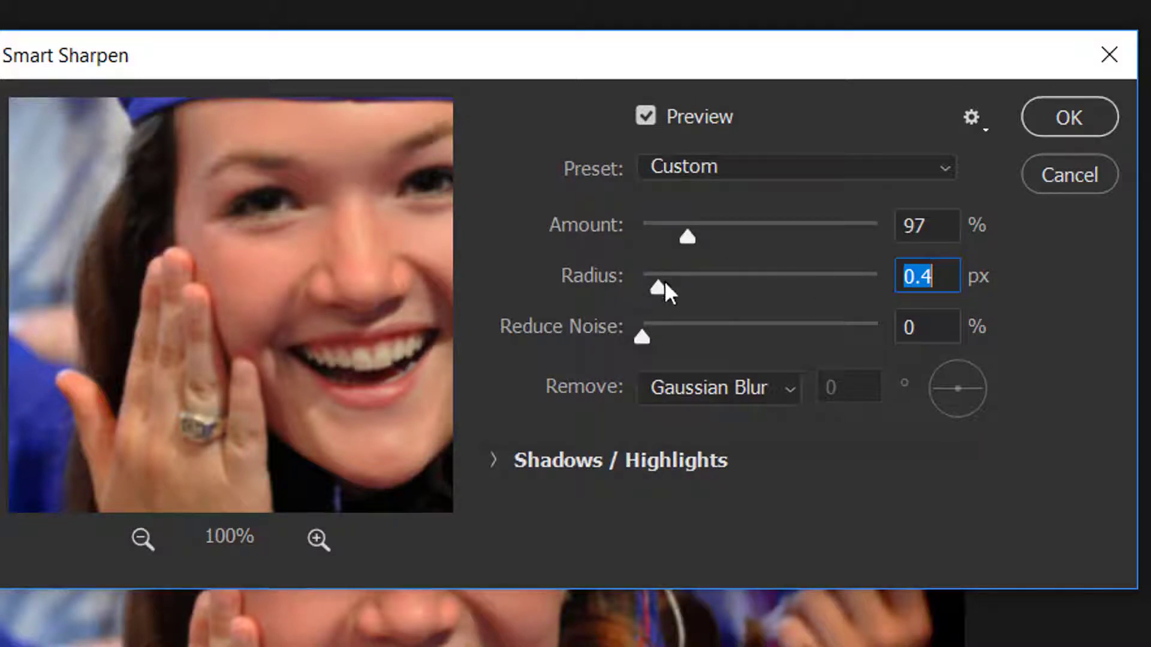
drag(665, 284, 700, 279)
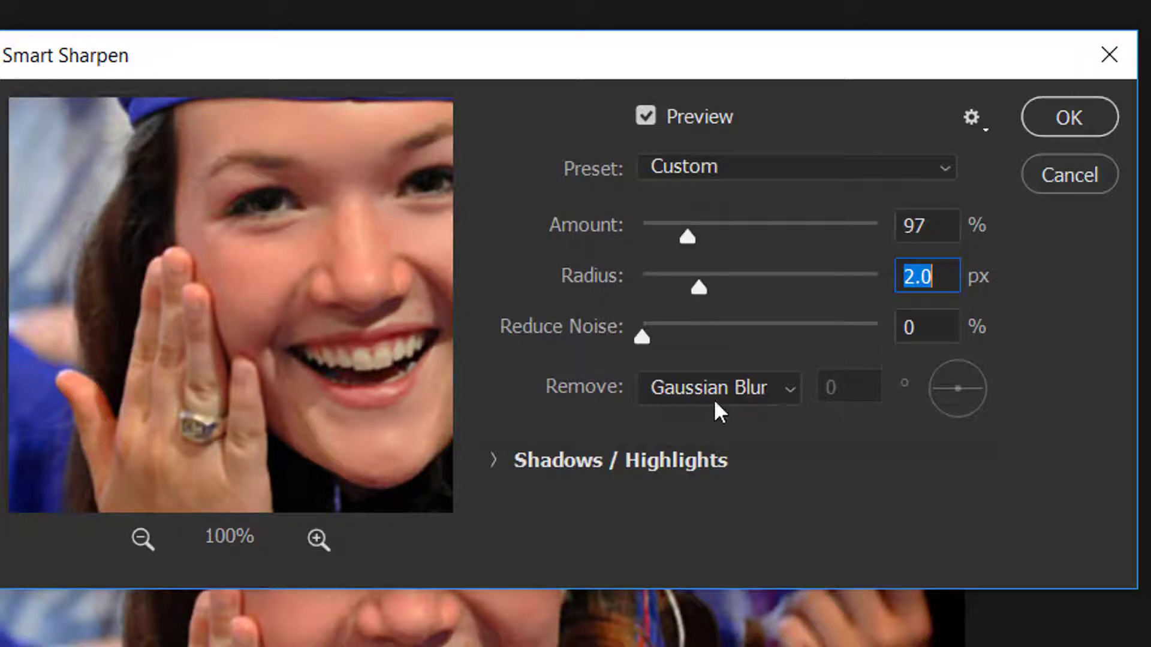
- Keep Gaussian Blur as the blur to remove, expand the Shadows / Highlights settings and apply the Smart Sharpen filter
click(775, 389)
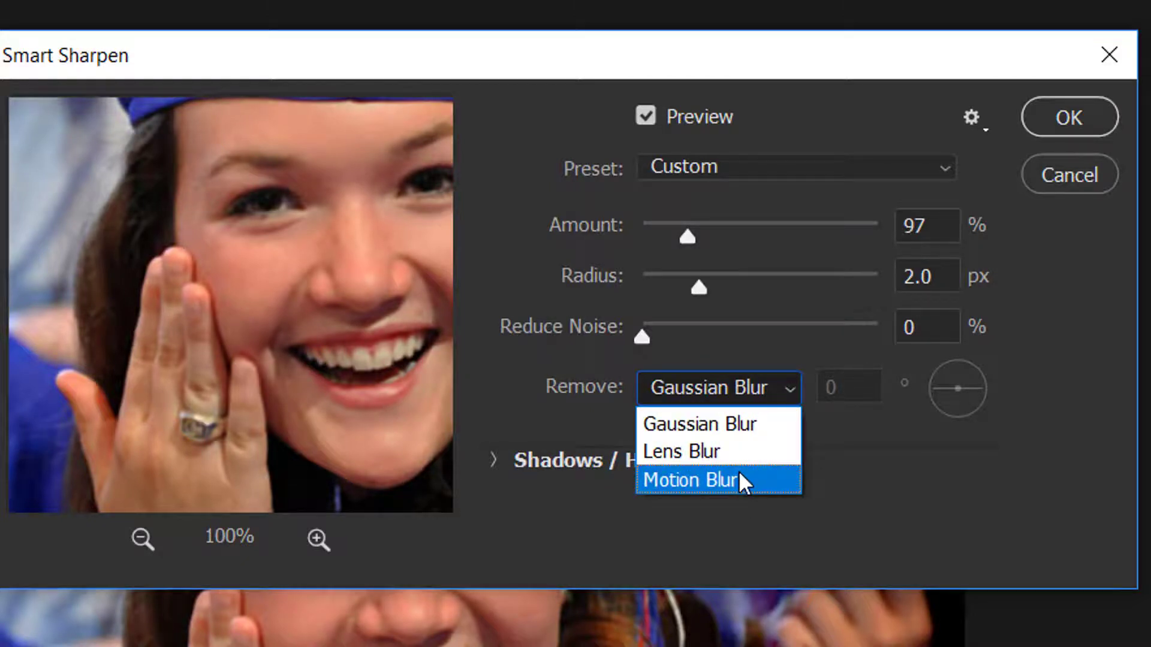
click(868, 469)
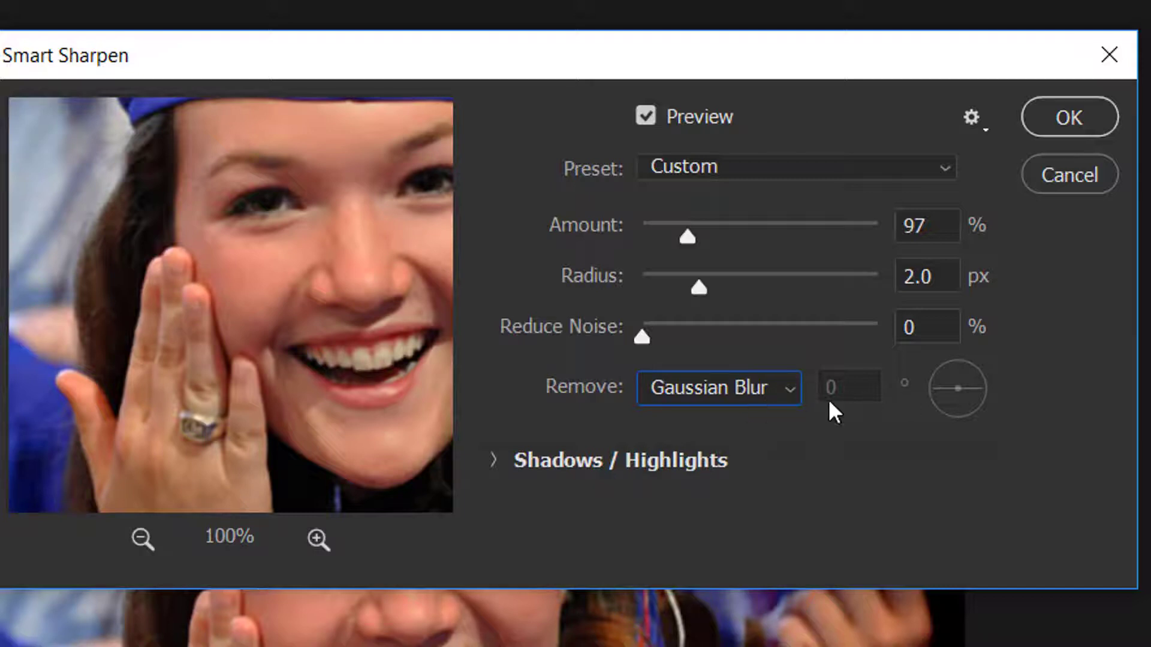
click(492, 461)
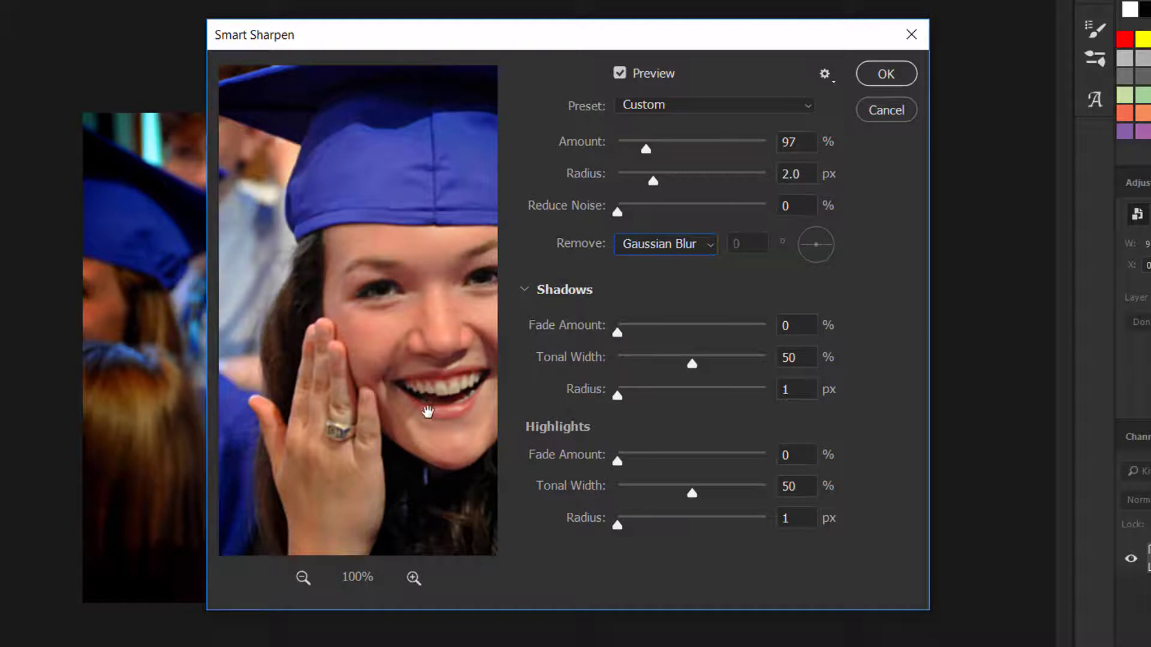
click(872, 78)
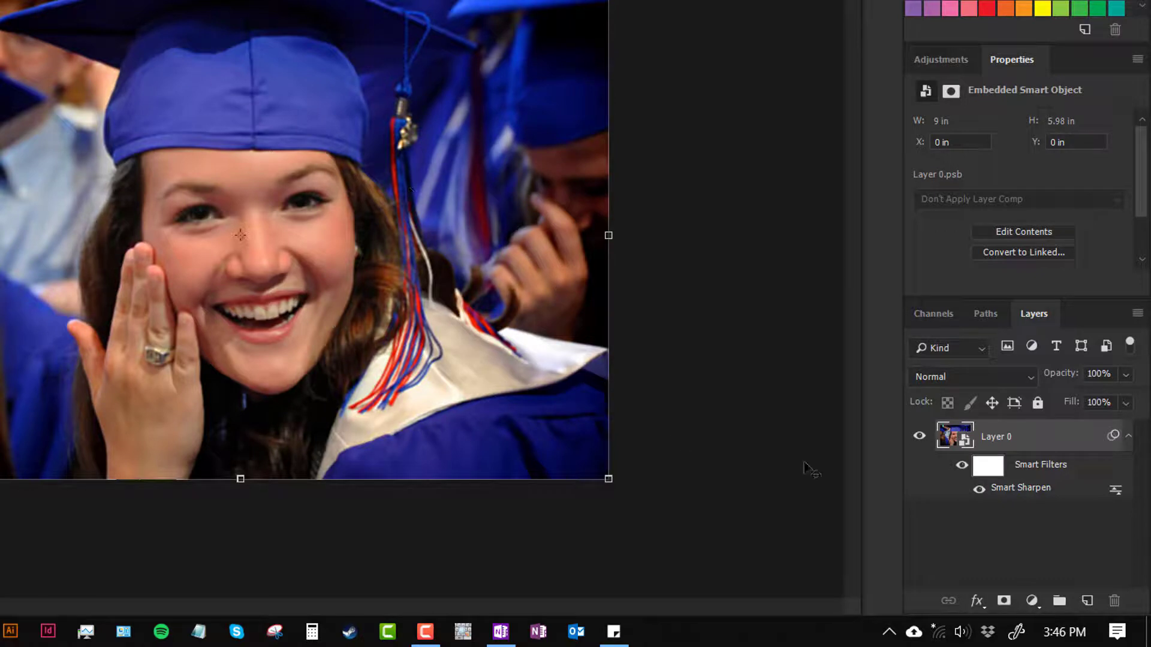
- Reopen the layer's Smart Sharpen smart filter, centre its preview on the woman's face, readjust the sharpening and confirm
double_click(1078, 493)
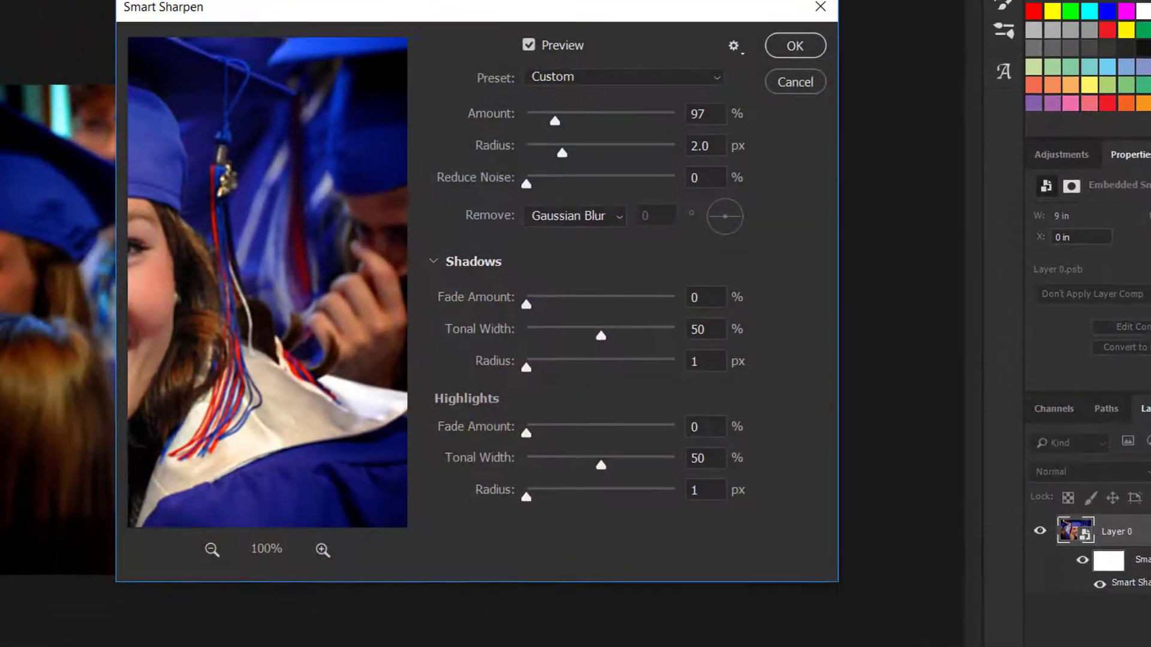
drag(239, 304, 245, 304)
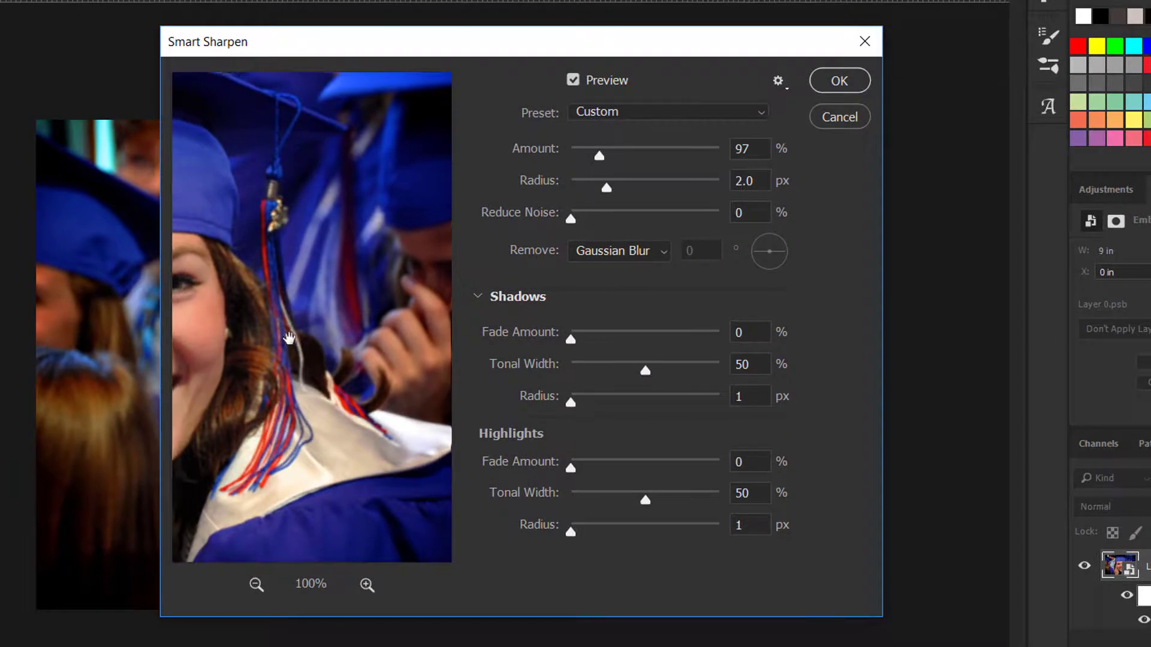
drag(288, 339, 366, 345)
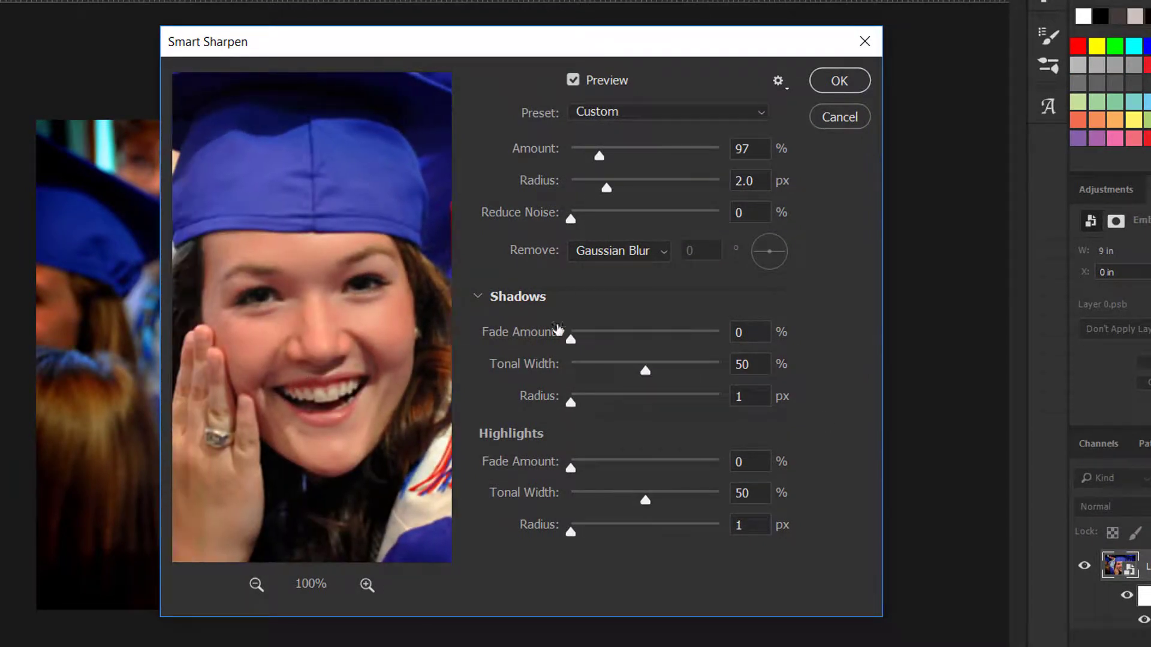
drag(605, 190, 612, 154)
click(839, 80)
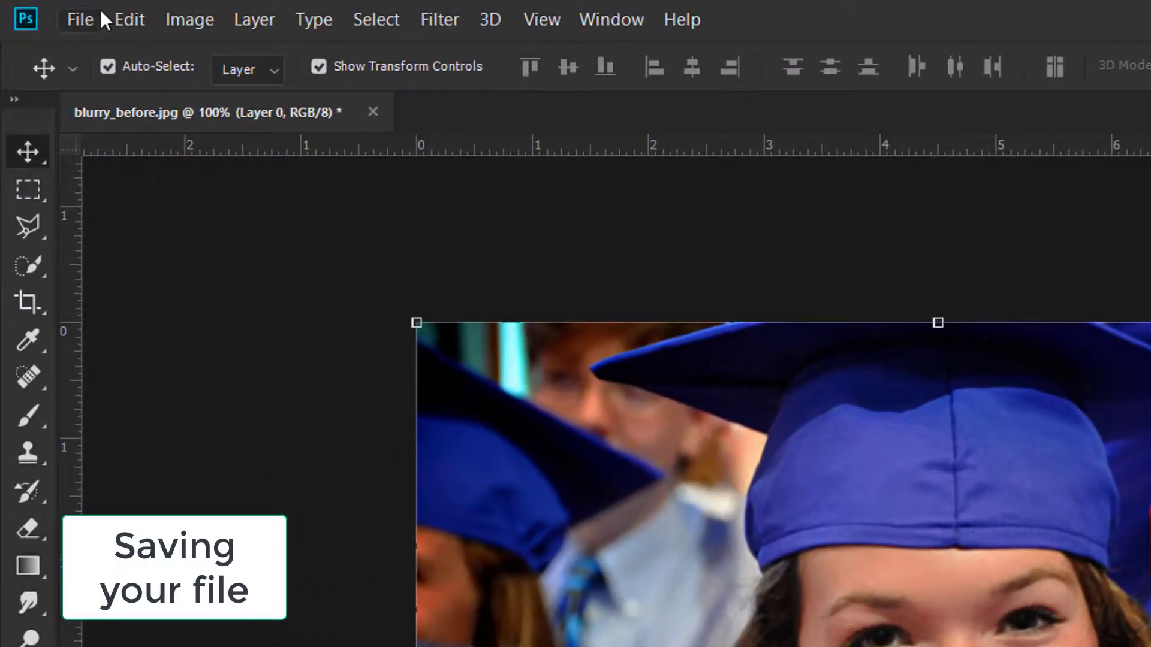
- Start saving the sharpened photo as a new file in JPEG format
click(91, 18)
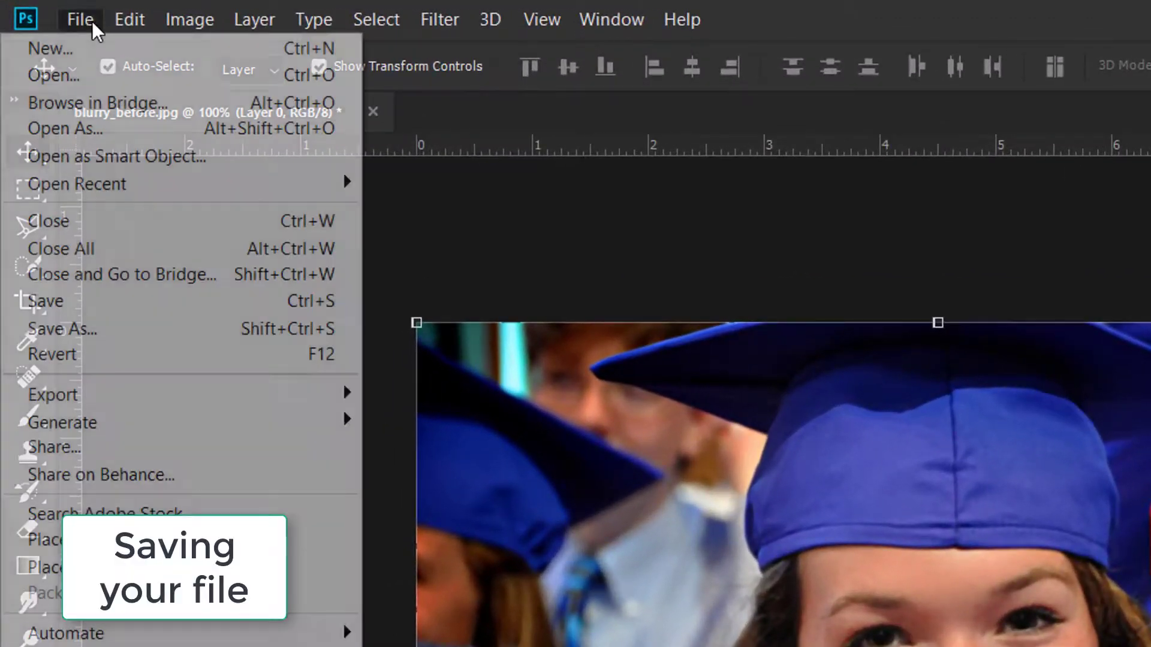
click(142, 325)
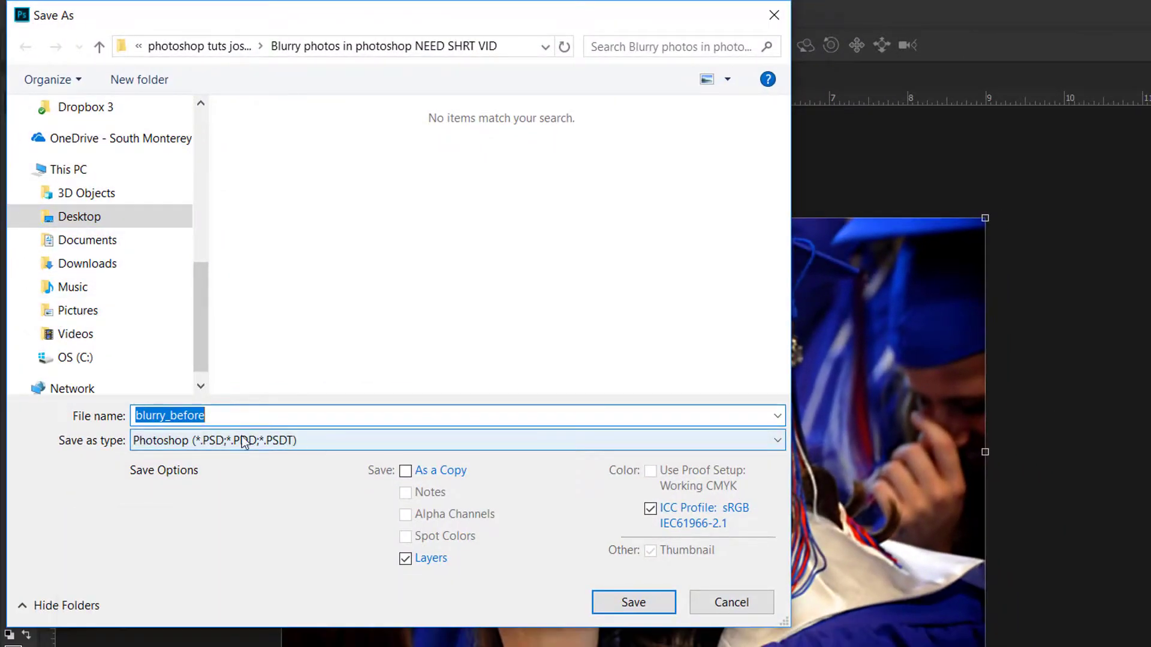
click(292, 440)
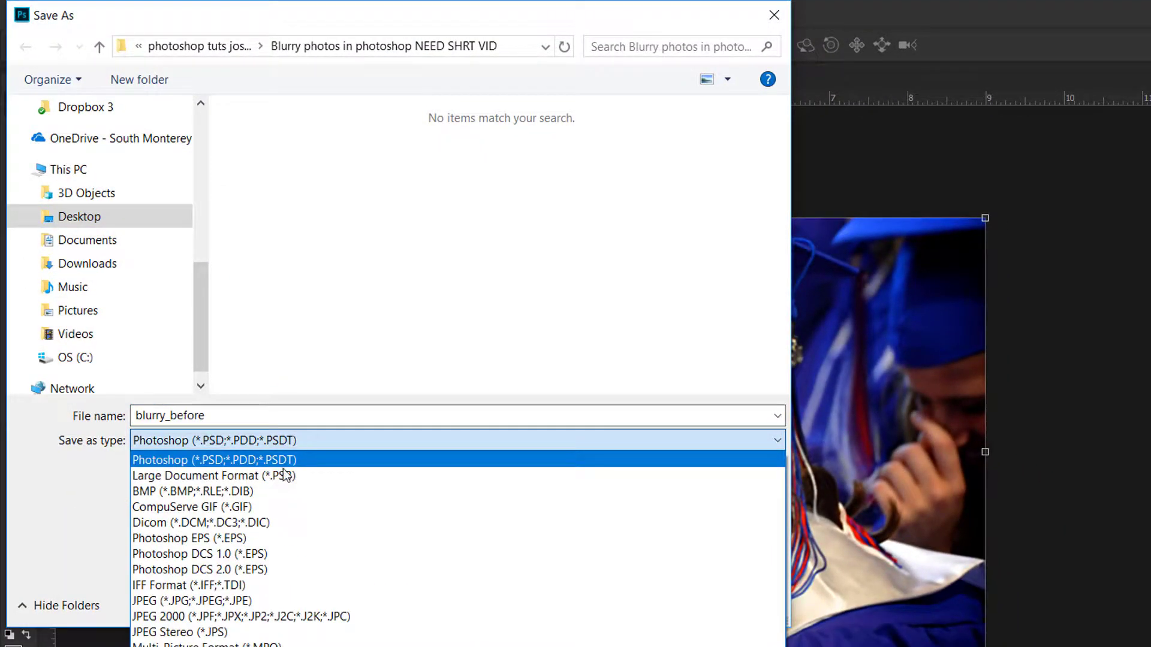
click(187, 601)
- Name the file blurry_after and save it with Maximum JPEG quality 12 and the Baseline ("Standard") format
double_click(213, 415)
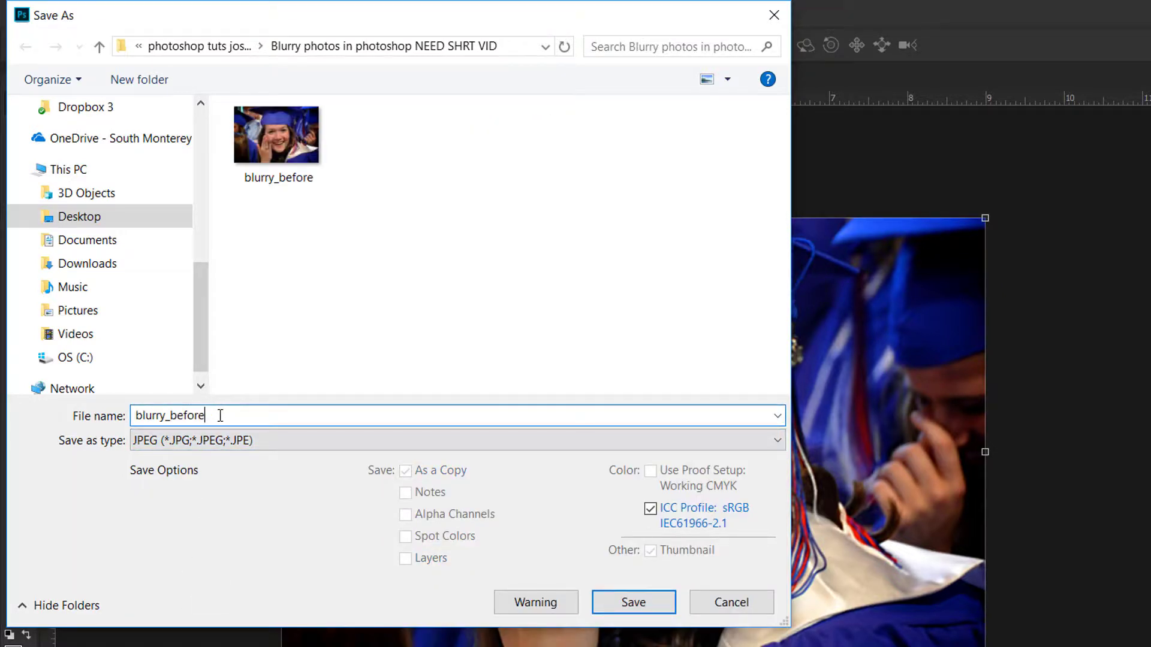
key(BackSpace)
key(BackSpace)
key(BackSpace)
key(BackSpace)
key(BackSpace)
key(BackSpace)
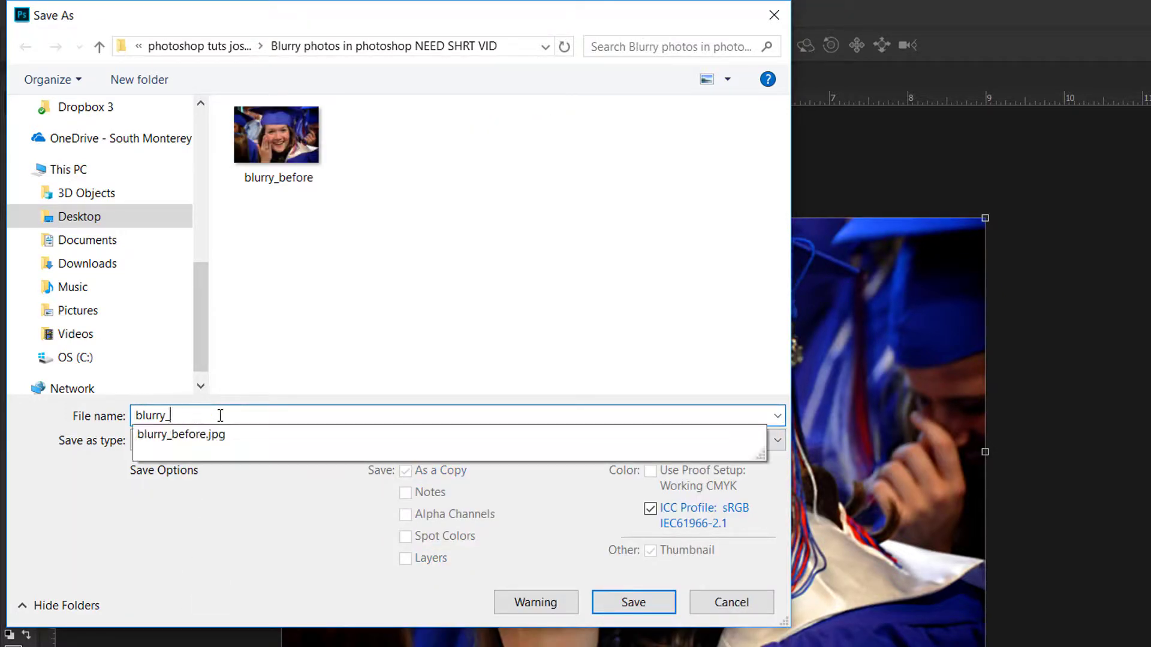
text(after)
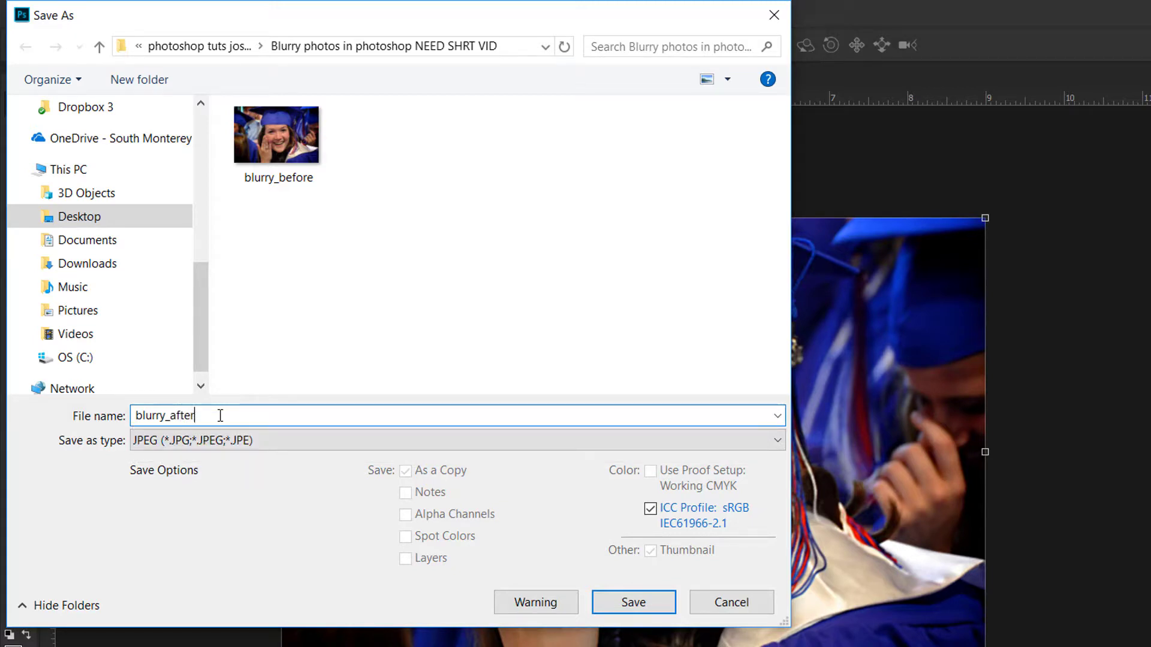
click(634, 604)
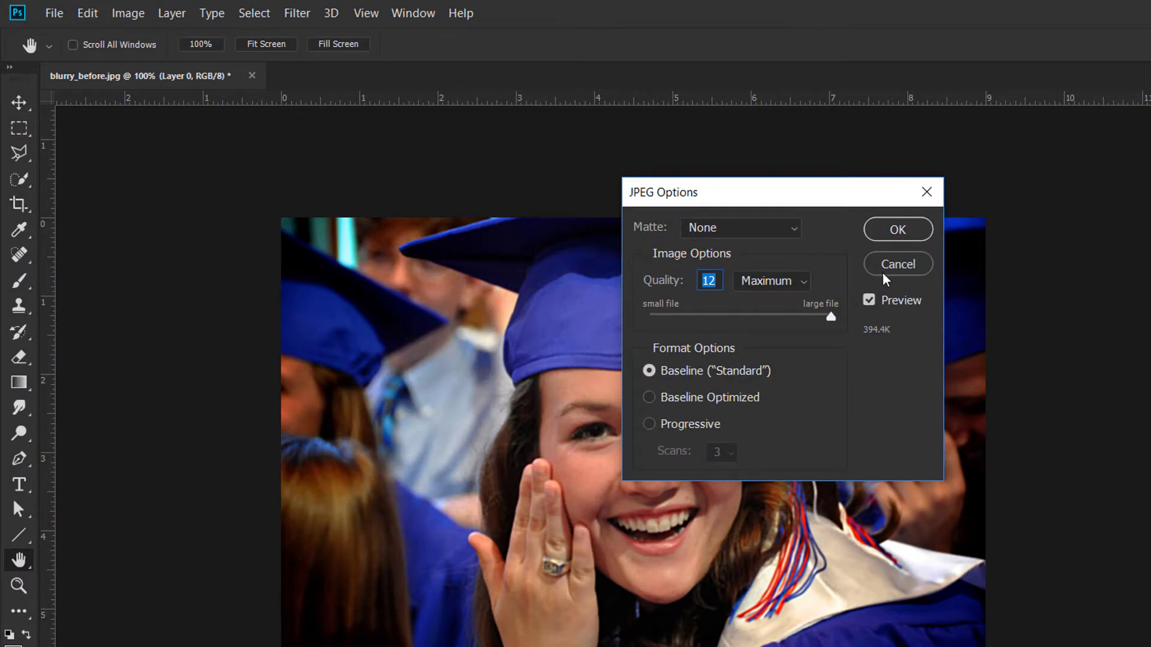
click(925, 236)
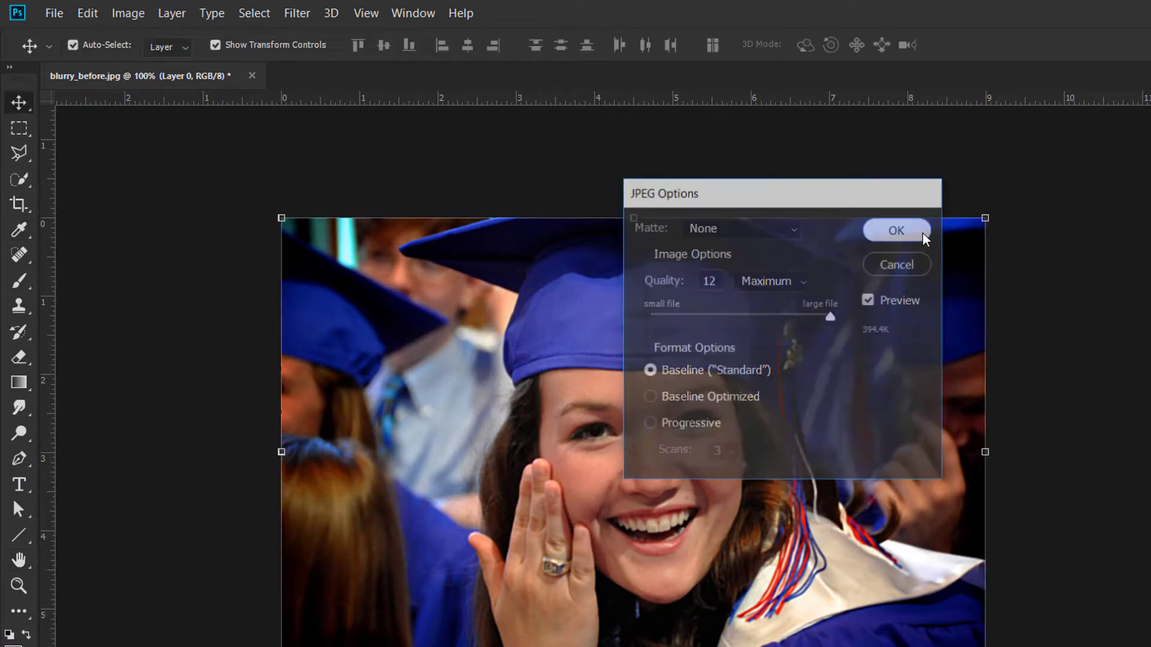